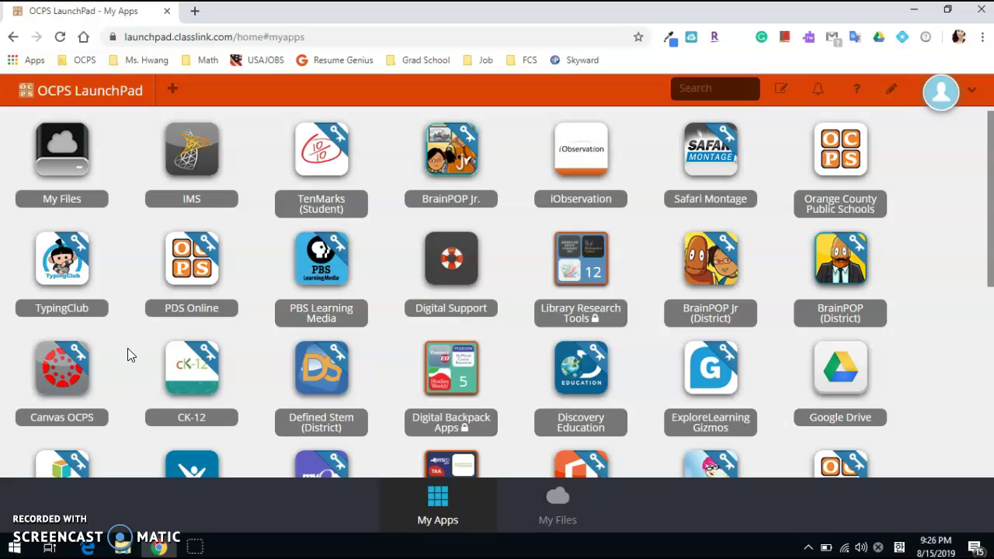
Open the Language Arts Grade Three course's Quizzes page and show Quiz 1's actions menu
{"action": "left_click", "coordinate": [72, 374]}
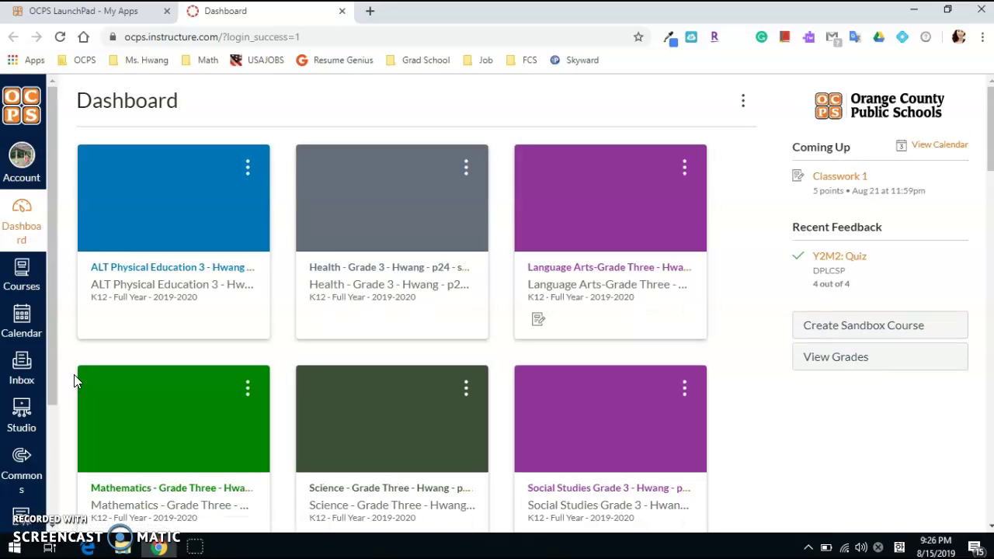
{"action": "left_click", "coordinate": [608, 272]}
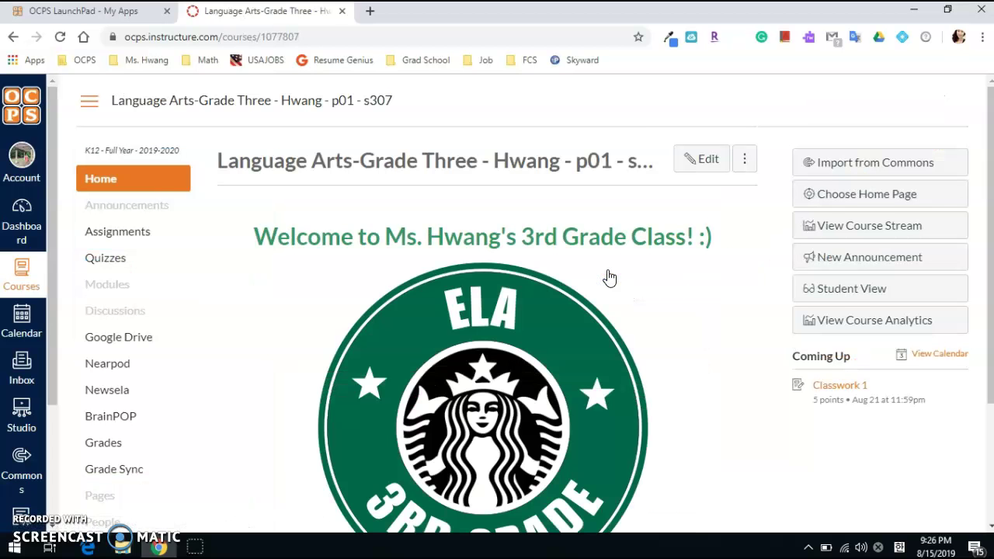
{"action": "left_click", "coordinate": [101, 260]}
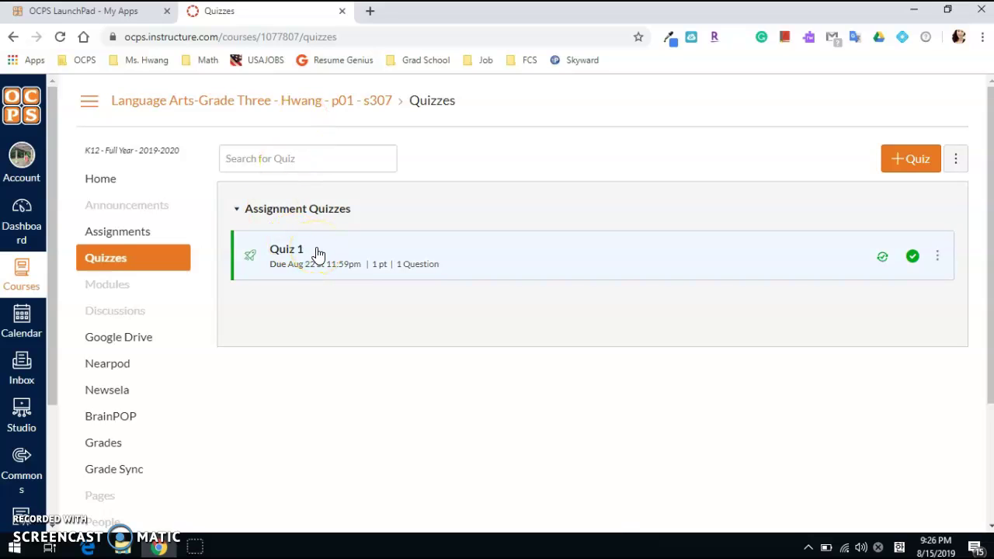
{"action": "left_click", "coordinate": [293, 258]}
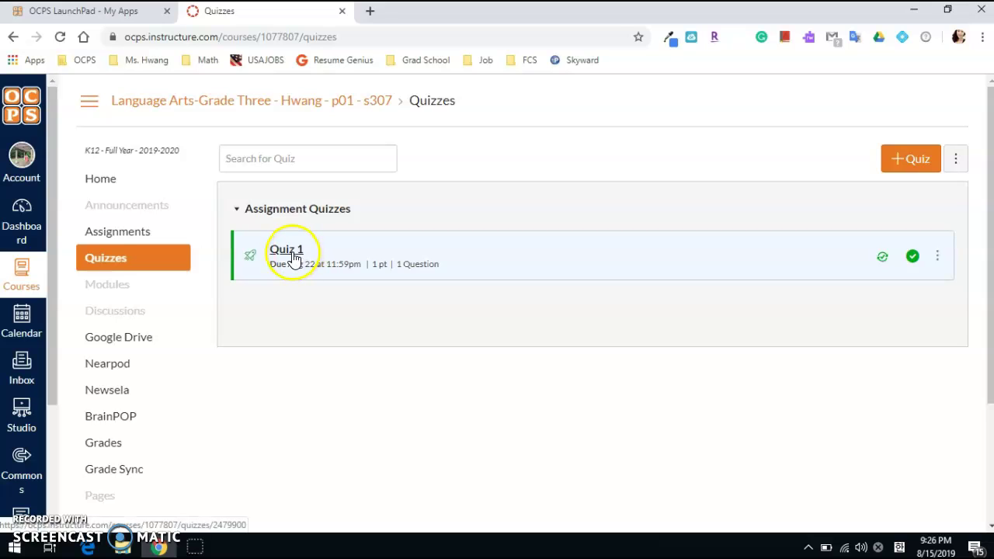
{"action": "left_click", "coordinate": [937, 258]}
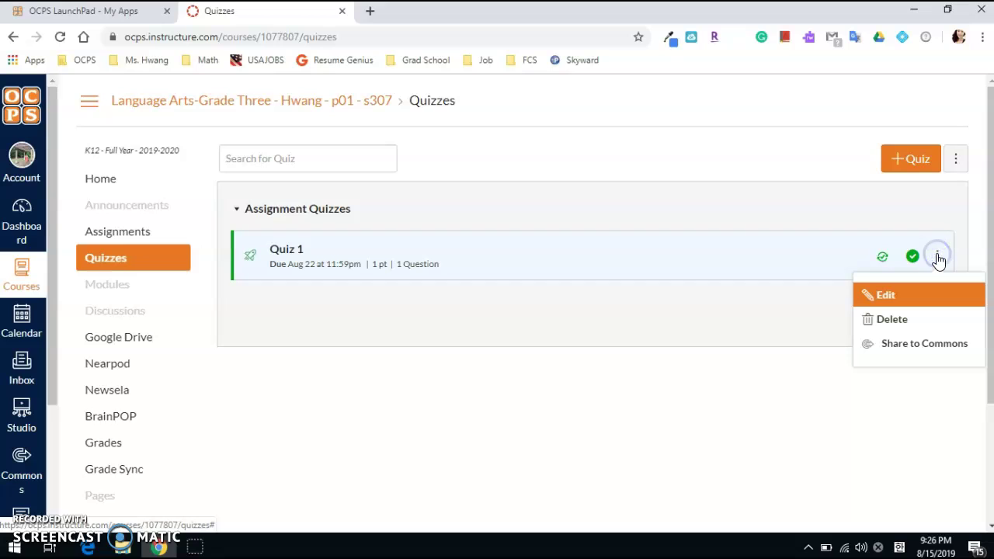
Start sharing Quiz 1 to Commons with All of Orange County Public Schools
{"action": "left_click", "coordinate": [918, 346]}
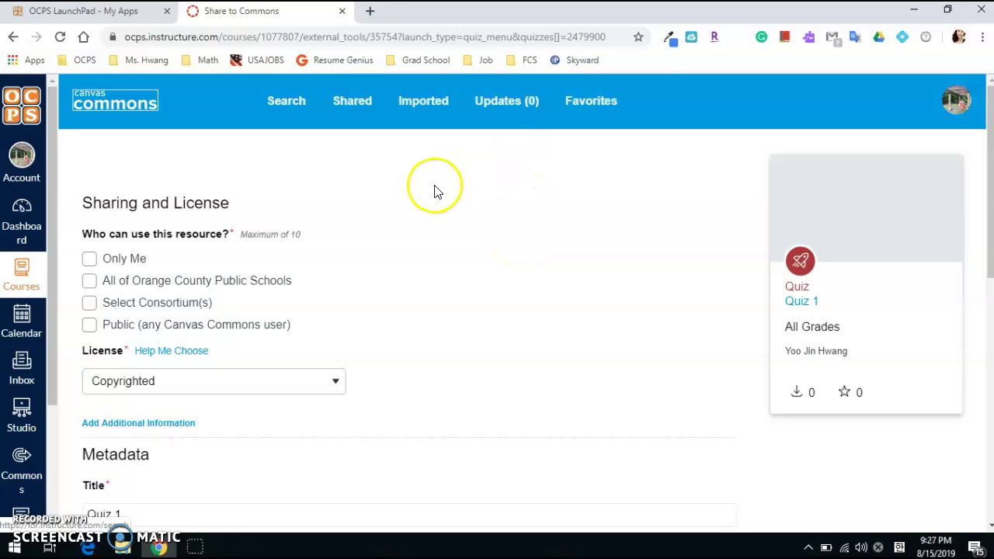
{"action": "scroll", "coordinate": [435, 191], "scroll_direction": "down", "scroll_amount": 1}
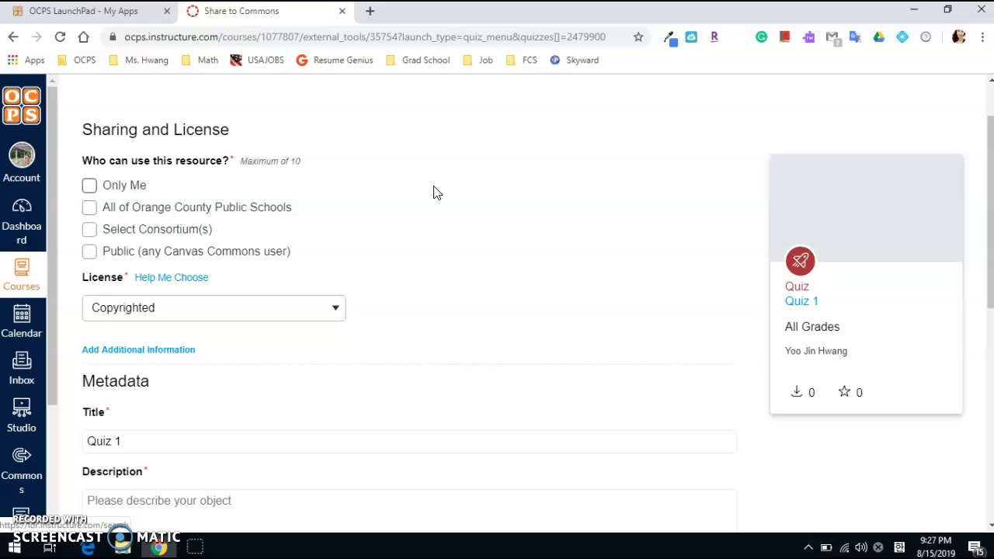
{"action": "left_click", "coordinate": [86, 210]}
Enter 'Addition' as the shared quiz's description, correcting the misspelling
{"action": "scroll", "coordinate": [340, 249], "scroll_direction": "down", "scroll_amount": 2}
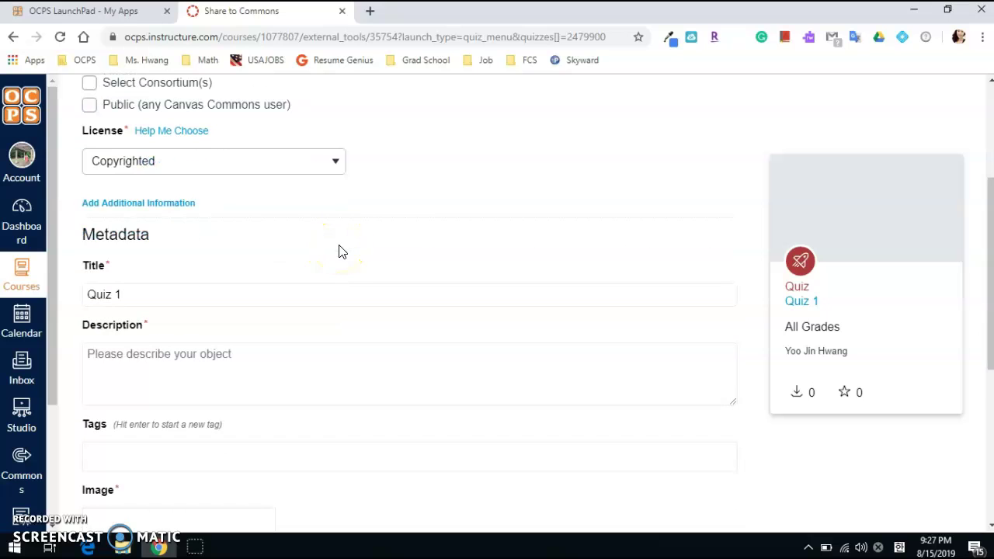
{"action": "scroll", "coordinate": [339, 250], "scroll_direction": "down", "scroll_amount": 2}
{"action": "left_click", "coordinate": [349, 224]}
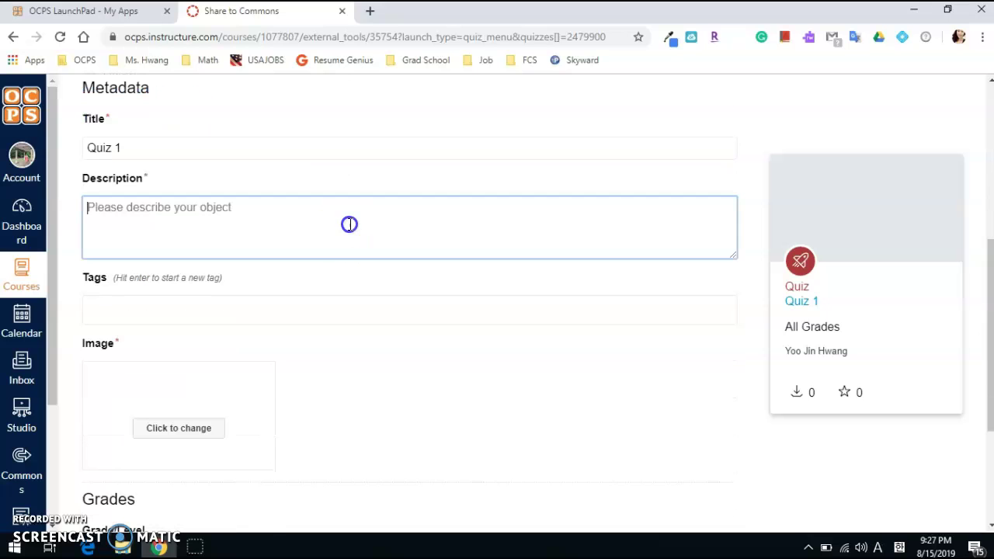
{"action": "type", "text": "Addtion"}
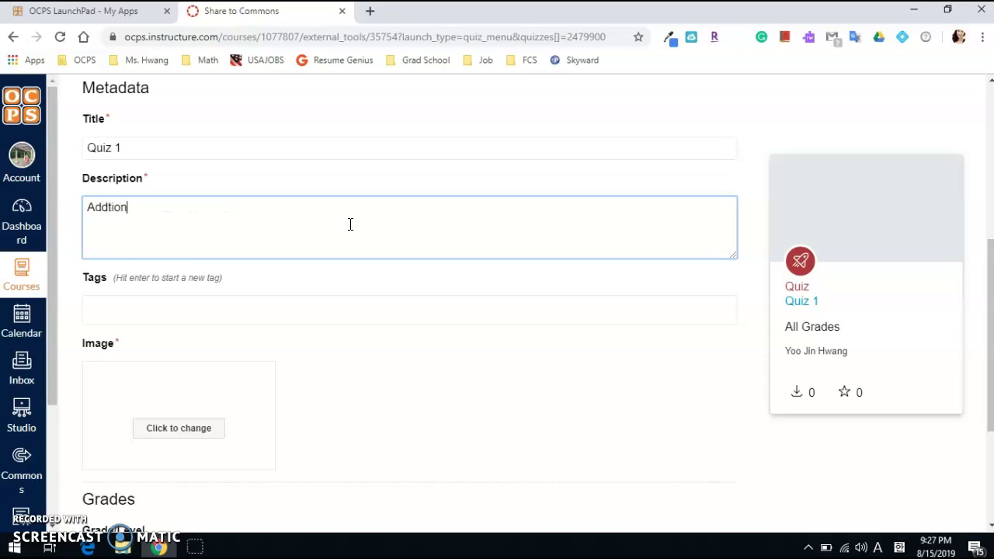
{"action": "key", "text": "Left"}
{"action": "key", "text": "Left"}
{"action": "key", "text": "Left"}
{"action": "key", "text": "Left"}
{"action": "type", "text": "iti"}
{"action": "scroll", "coordinate": [350, 225], "scroll_direction": "down", "scroll_amount": 2}
Choose the Rubik's cube photo as Quiz 1's cover image
{"action": "left_click", "coordinate": [207, 280]}
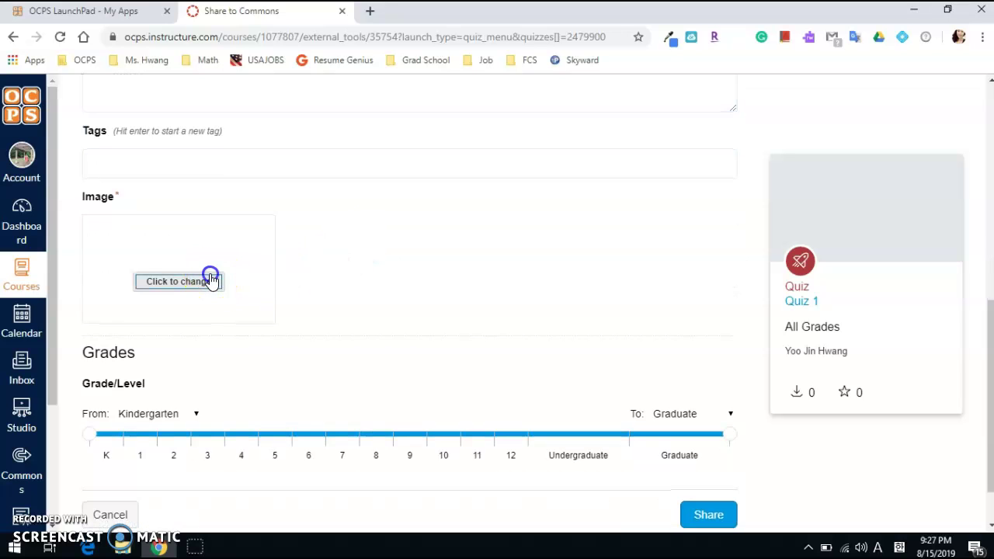
{"action": "scroll", "coordinate": [355, 248], "scroll_direction": "down", "scroll_amount": 2}
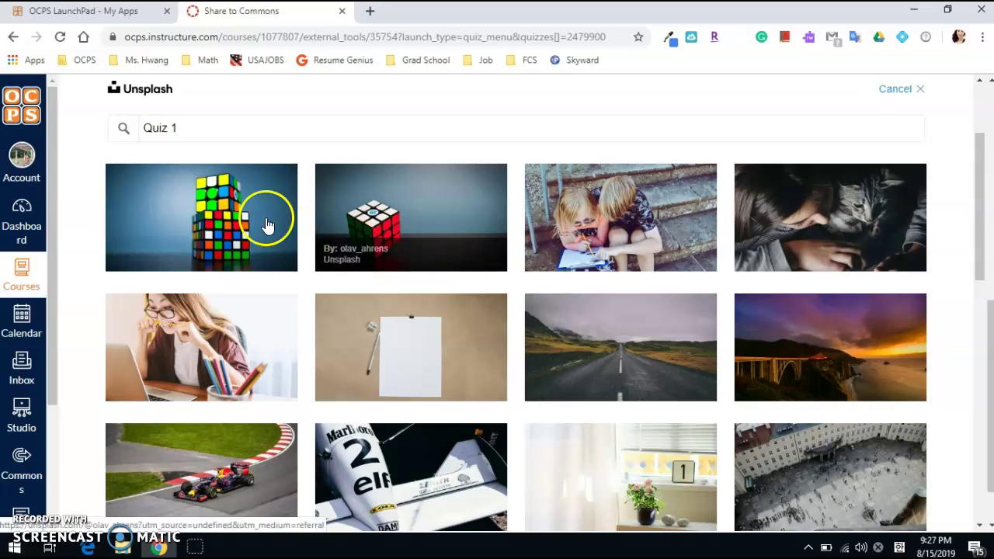
{"action": "scroll", "coordinate": [510, 282], "scroll_direction": "down", "scroll_amount": 7}
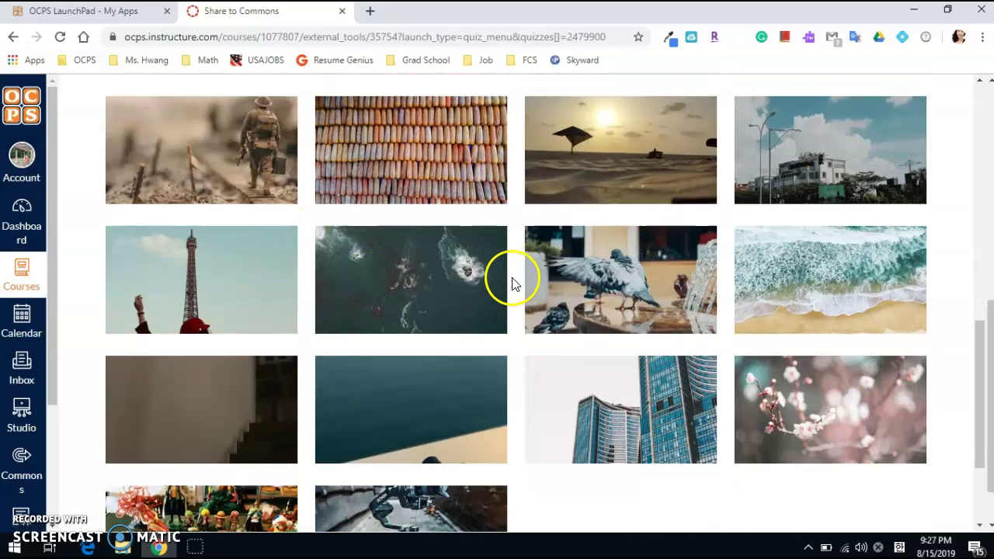
{"action": "scroll", "coordinate": [515, 286], "scroll_direction": "up", "scroll_amount": 8}
{"action": "scroll", "coordinate": [514, 286], "scroll_direction": "up", "scroll_amount": 1}
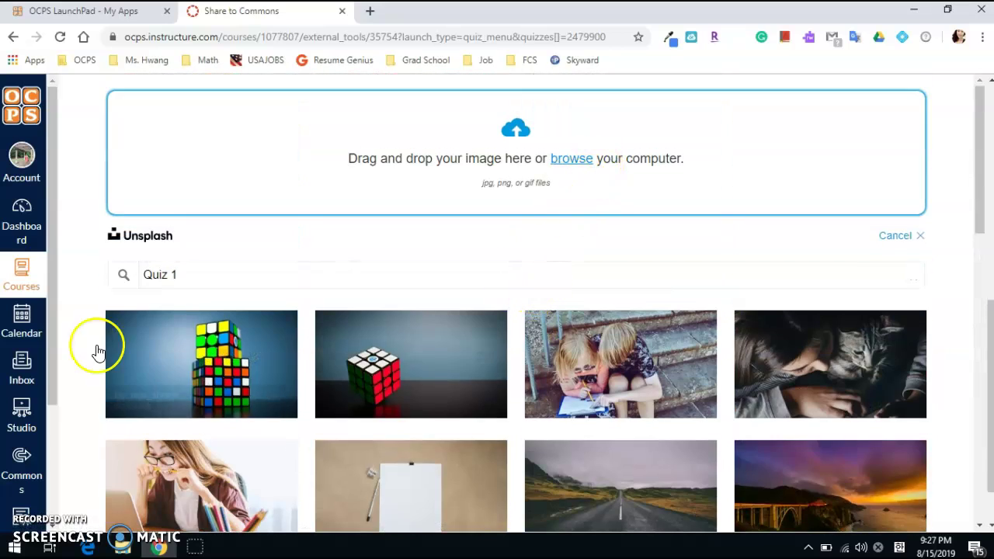
{"action": "left_click", "coordinate": [149, 362]}
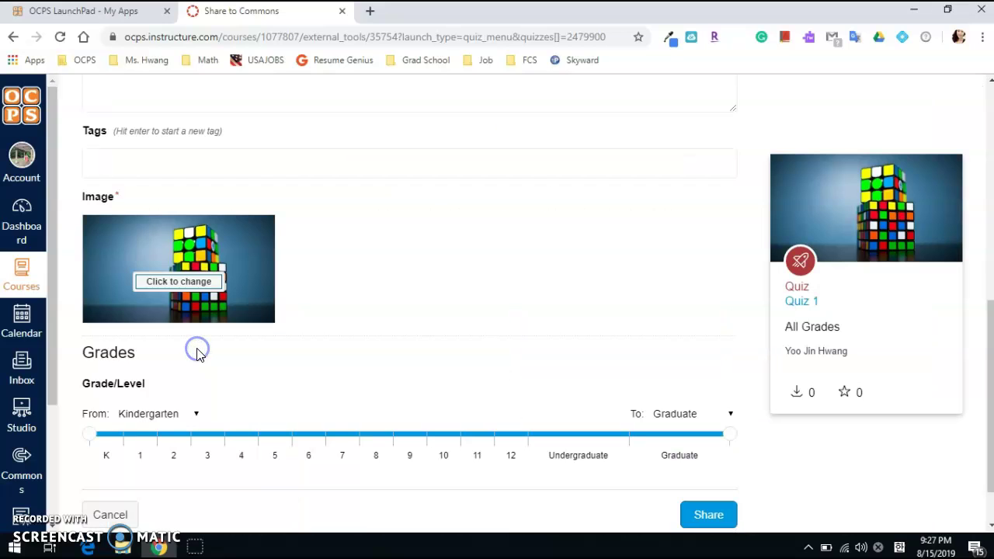
Limit the grade range to Kindergarten through 4th grade and share the quiz
{"action": "scroll", "coordinate": [197, 355], "scroll_direction": "down", "scroll_amount": 1}
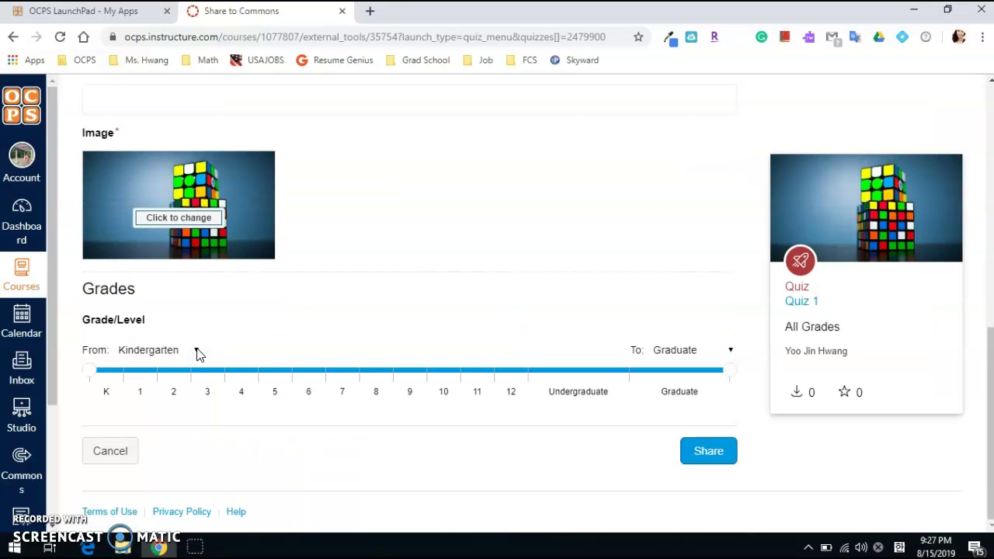
{"action": "left_click_drag", "start_coordinate": [728, 377], "coordinate": [261, 372]}
{"action": "left_click", "coordinate": [517, 452]}
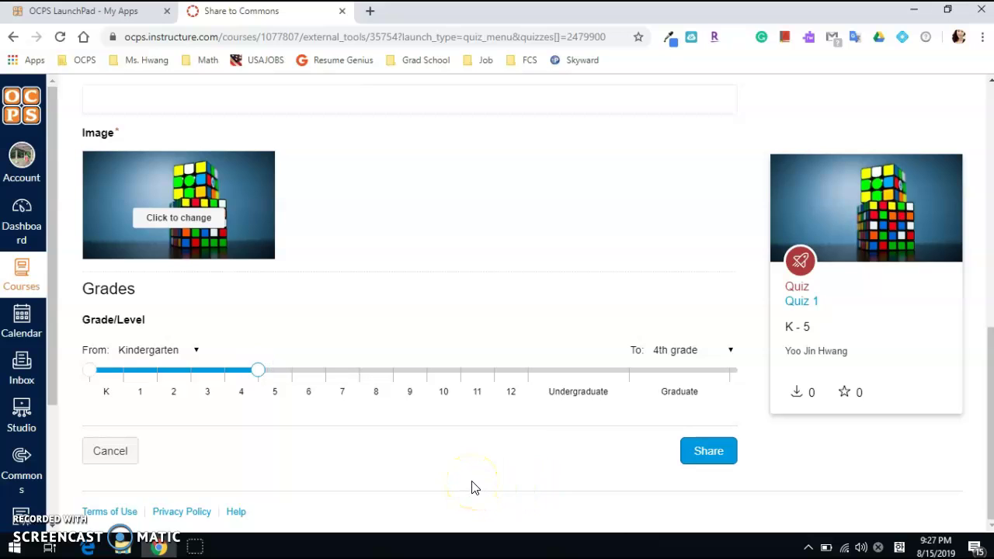
{"action": "left_click", "coordinate": [708, 458]}
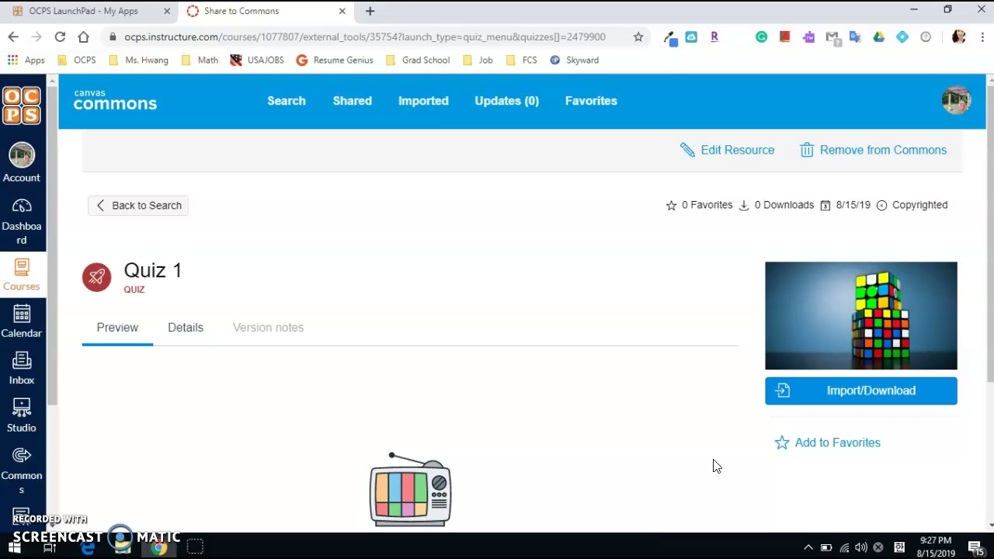
Look over the published Quiz 1 resource page, then go to the Commons Search page
{"action": "scroll", "coordinate": [714, 464], "scroll_direction": "down", "scroll_amount": 3}
{"action": "left_click", "coordinate": [697, 451]}
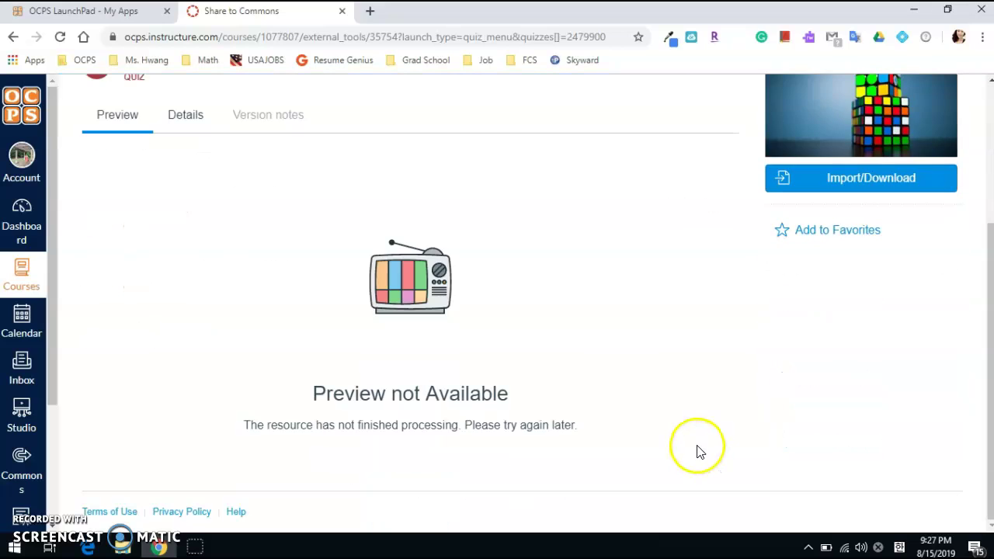
{"action": "scroll", "coordinate": [693, 423], "scroll_direction": "up", "scroll_amount": 3}
{"action": "scroll", "coordinate": [696, 426], "scroll_direction": "up", "scroll_amount": 1}
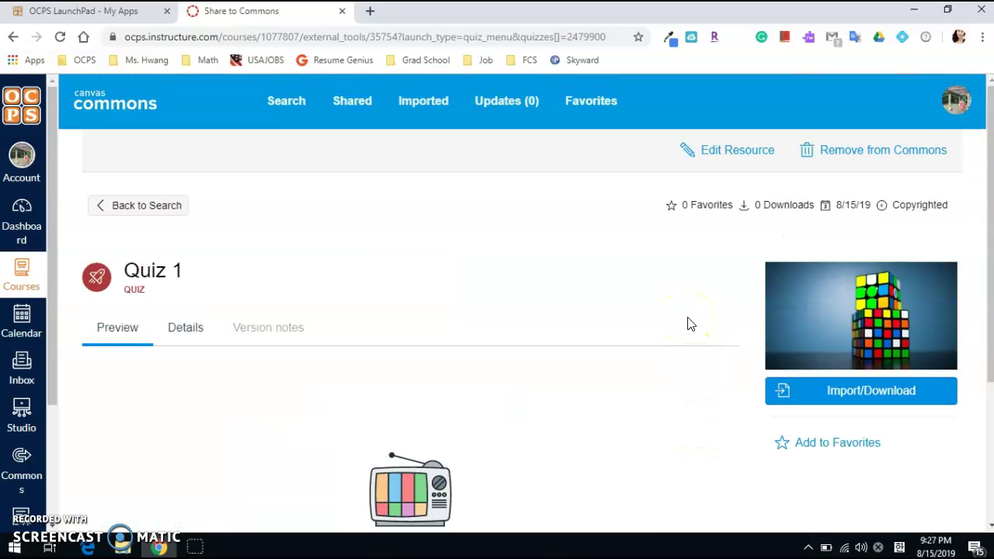
{"action": "left_click", "coordinate": [295, 102]}
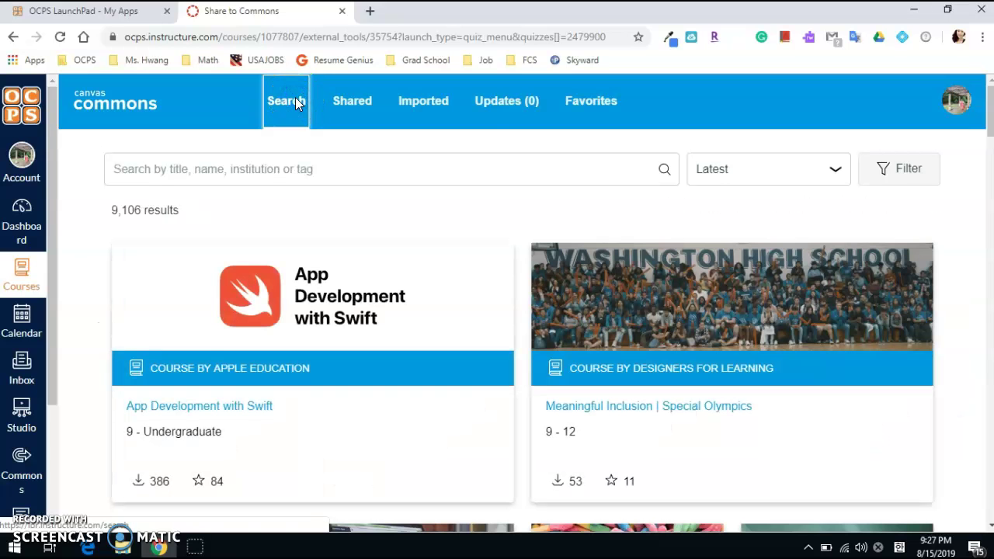
Search Commons for your own name, confirm Quiz 1 under Shared, and return to Search
{"action": "left_click", "coordinate": [249, 165]}
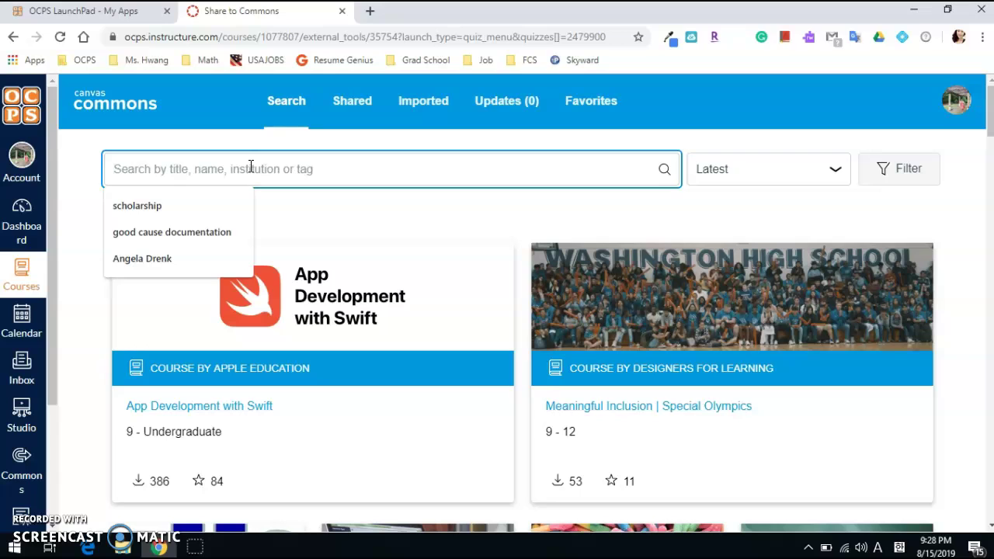
{"action": "type", "text": "Yoo Jin "}
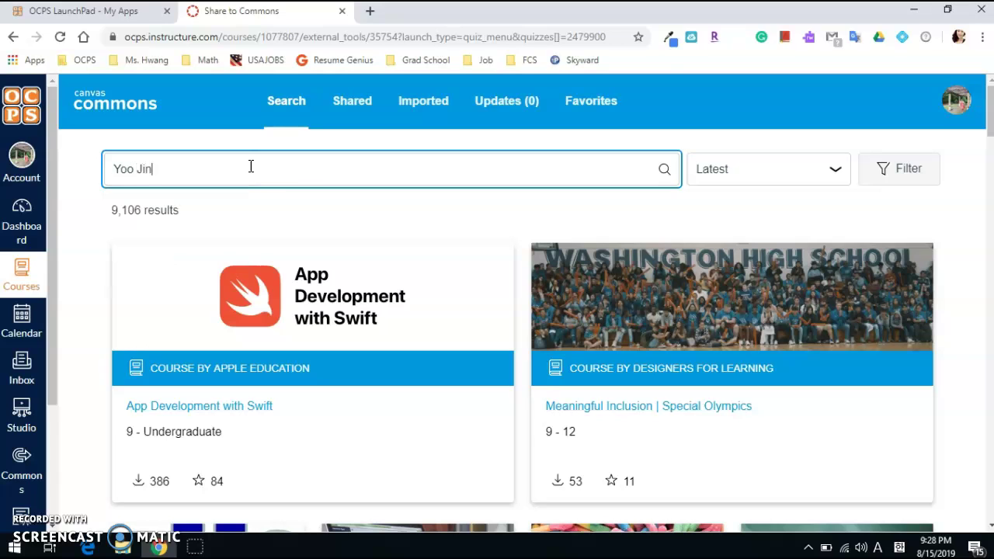
{"action": "type", "text": "Hwang"}
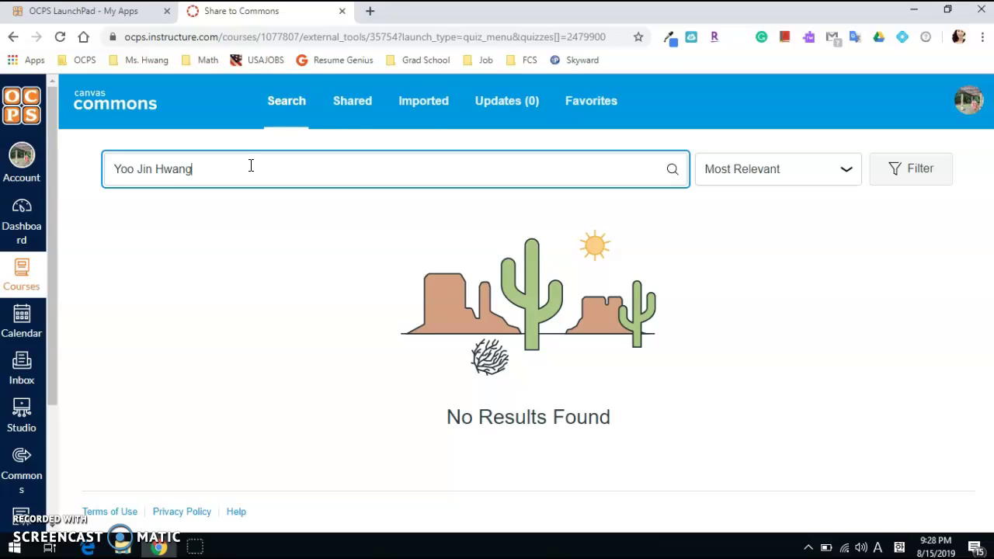
{"action": "left_click", "coordinate": [366, 101]}
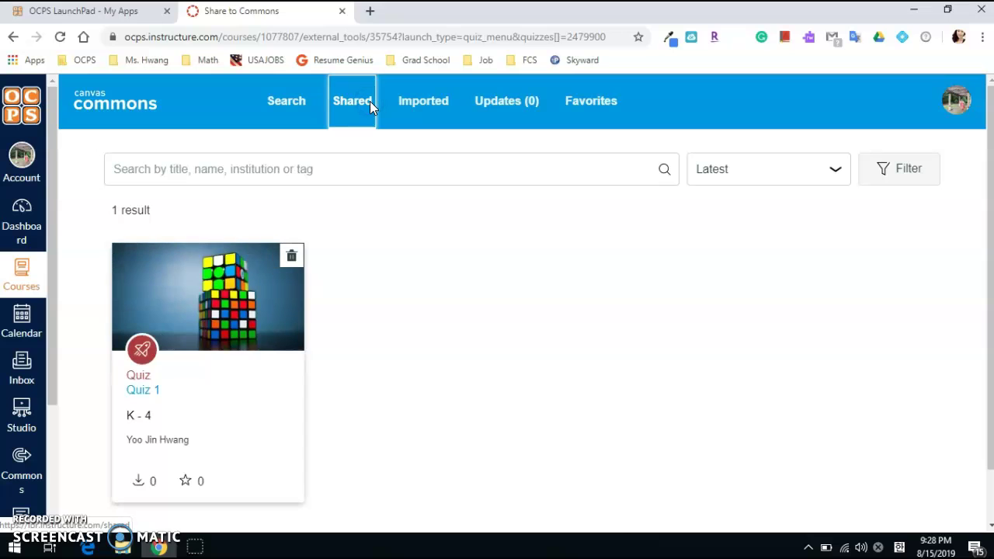
{"action": "left_click", "coordinate": [292, 100]}
{"action": "left_click", "coordinate": [250, 171]}
{"action": "left_click", "coordinate": [252, 168]}
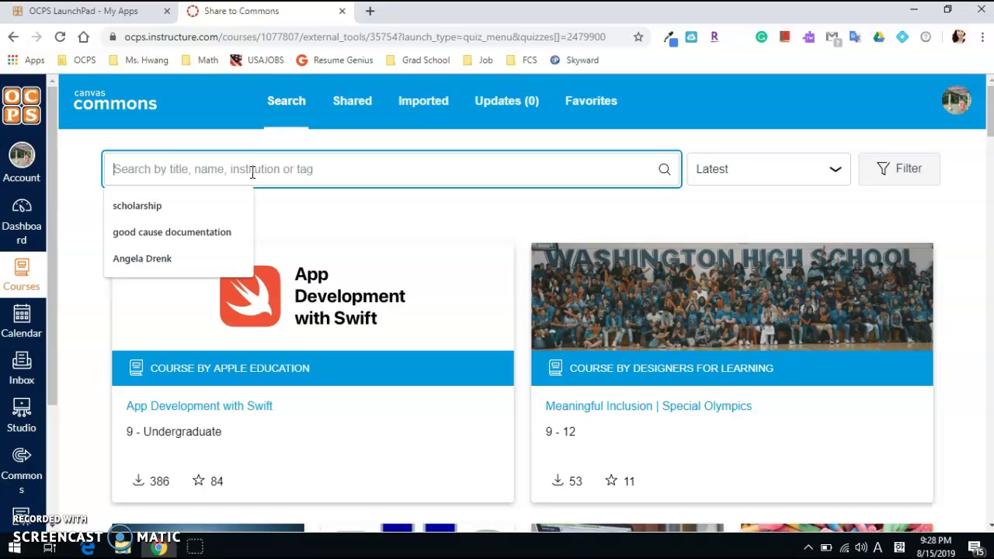
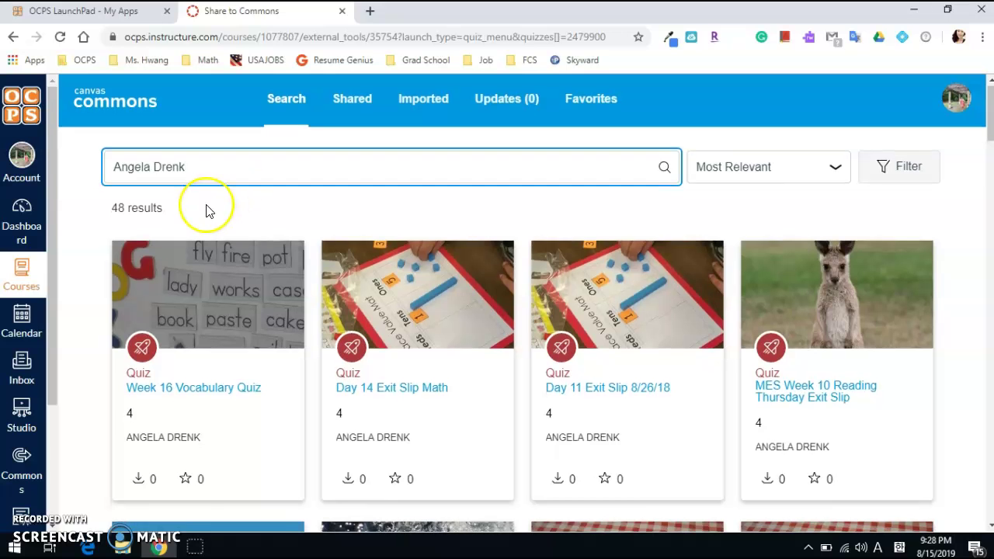
Search Commons by the teacher's name and browse the 48 quiz results
{"action": "scroll", "coordinate": [206, 210], "scroll_direction": "down", "scroll_amount": 4}
{"action": "scroll", "coordinate": [206, 211], "scroll_direction": "down", "scroll_amount": 2}
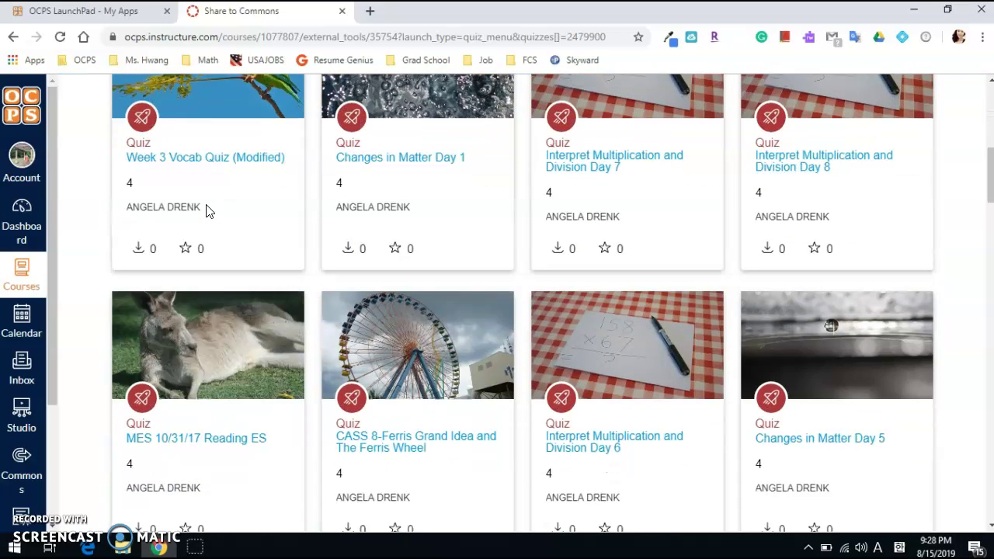
{"action": "scroll", "coordinate": [207, 210], "scroll_direction": "down", "scroll_amount": 2}
{"action": "scroll", "coordinate": [206, 210], "scroll_direction": "down", "scroll_amount": 4}
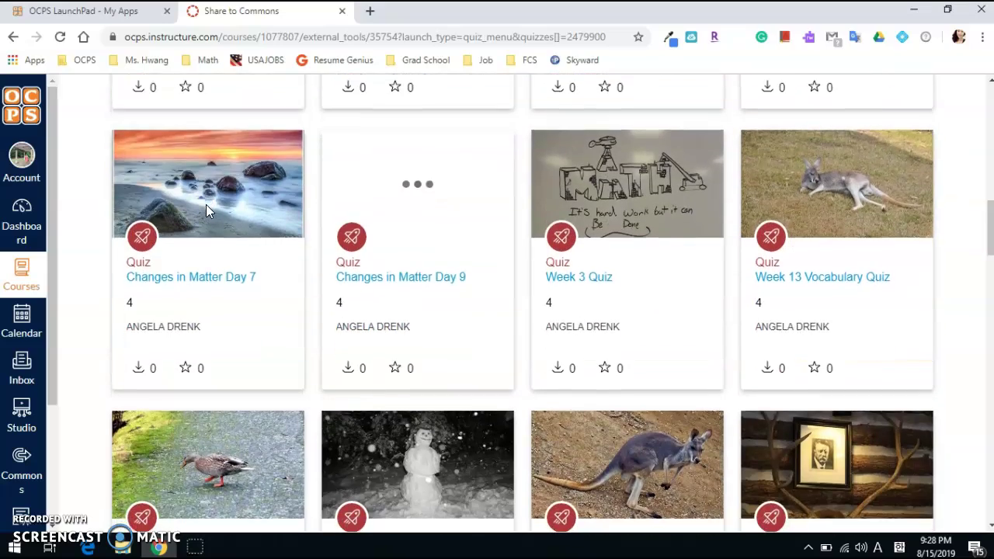
{"action": "scroll", "coordinate": [205, 206], "scroll_direction": "down", "scroll_amount": 3}
{"action": "scroll", "coordinate": [206, 206], "scroll_direction": "down", "scroll_amount": 3}
{"action": "scroll", "coordinate": [206, 205], "scroll_direction": "down", "scroll_amount": 3}
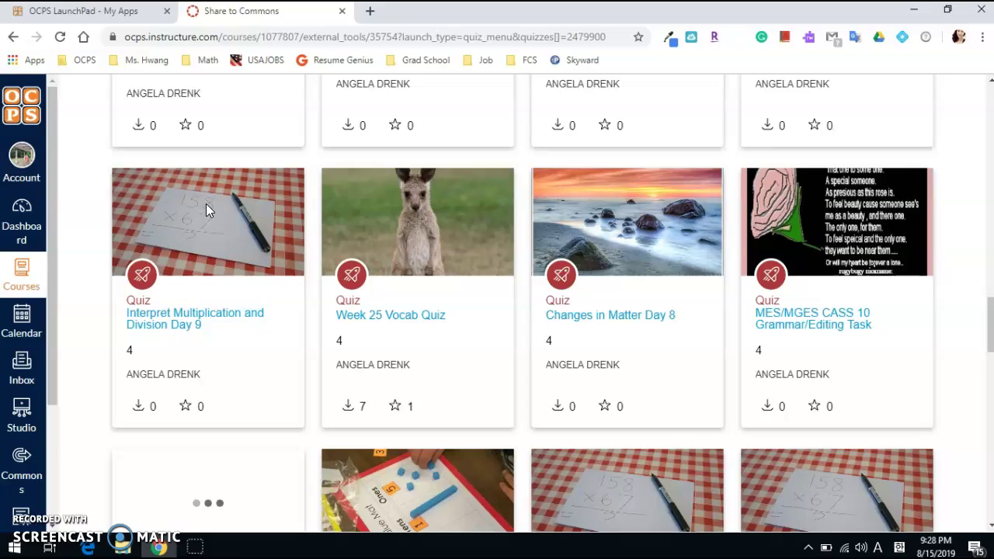
{"action": "scroll", "coordinate": [205, 204], "scroll_direction": "up", "scroll_amount": 10}
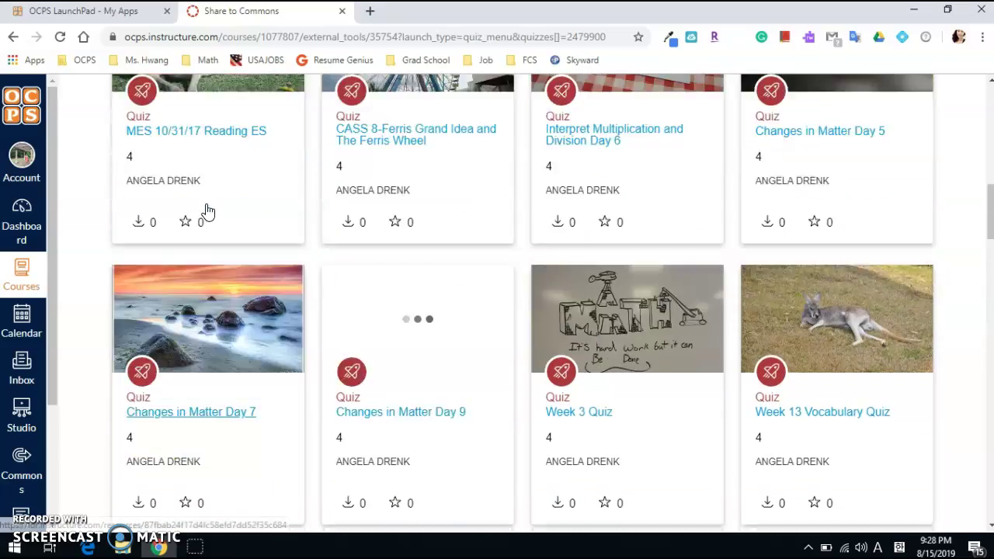
{"action": "scroll", "coordinate": [206, 206], "scroll_direction": "up", "scroll_amount": 10}
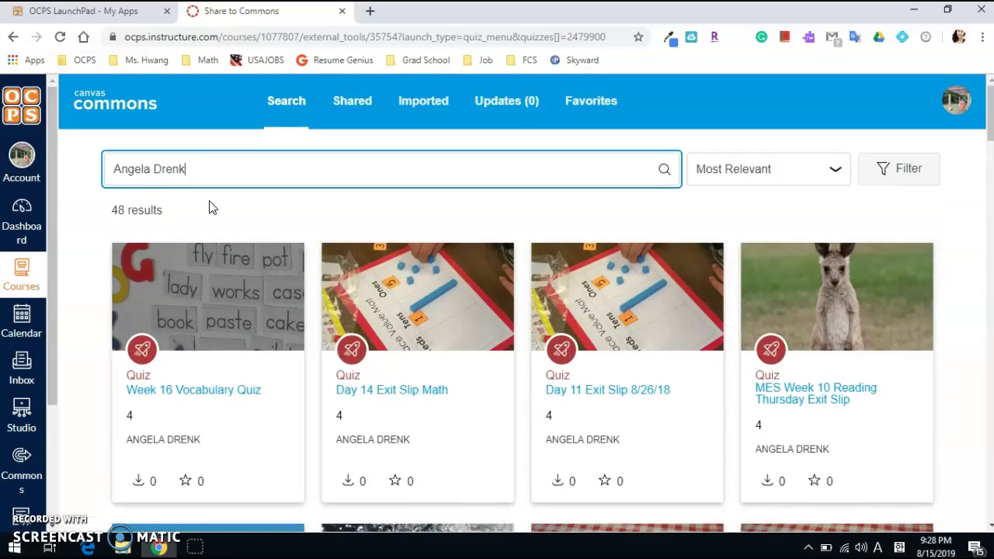
{"action": "scroll", "coordinate": [209, 208], "scroll_direction": "down", "scroll_amount": 2}
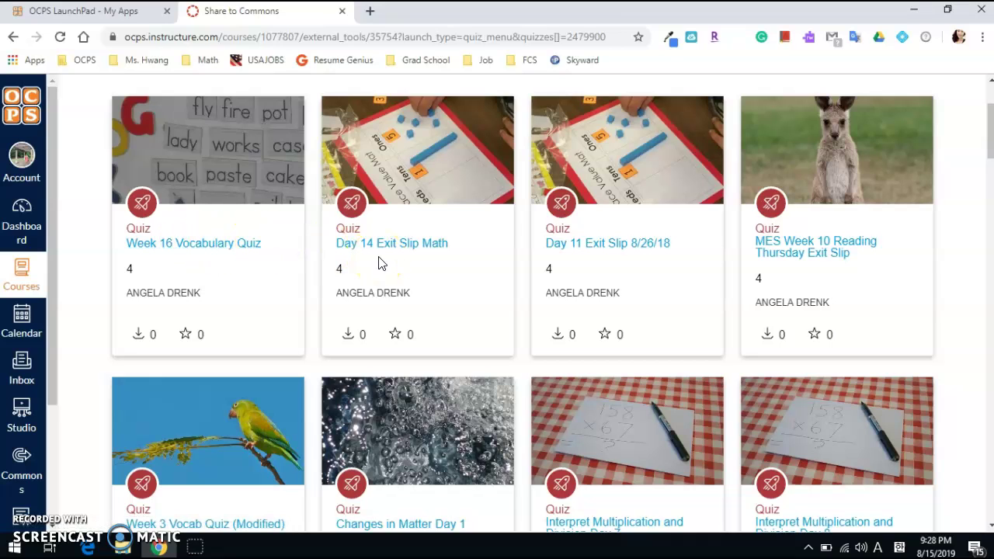
Open the Week 16 Vocabulary Quiz and scroll through its question preview
{"action": "left_click", "coordinate": [256, 240]}
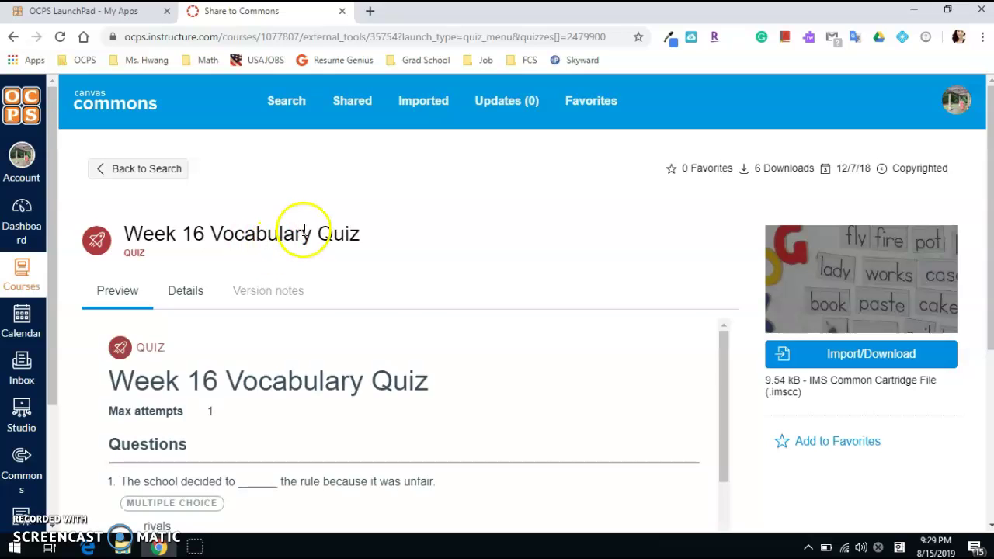
{"action": "scroll", "coordinate": [400, 326], "scroll_direction": "down", "scroll_amount": 1}
{"action": "scroll", "coordinate": [846, 342], "scroll_direction": "down", "scroll_amount": 3}
{"action": "left_click_drag", "start_coordinate": [722, 207], "coordinate": [741, 406]}
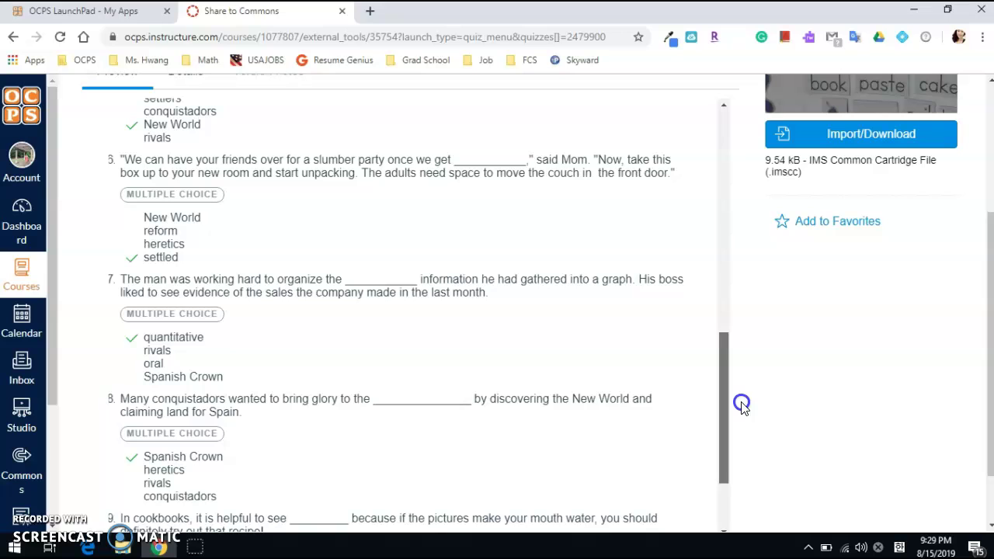
{"action": "left_click_drag", "start_coordinate": [741, 406], "coordinate": [727, 448]}
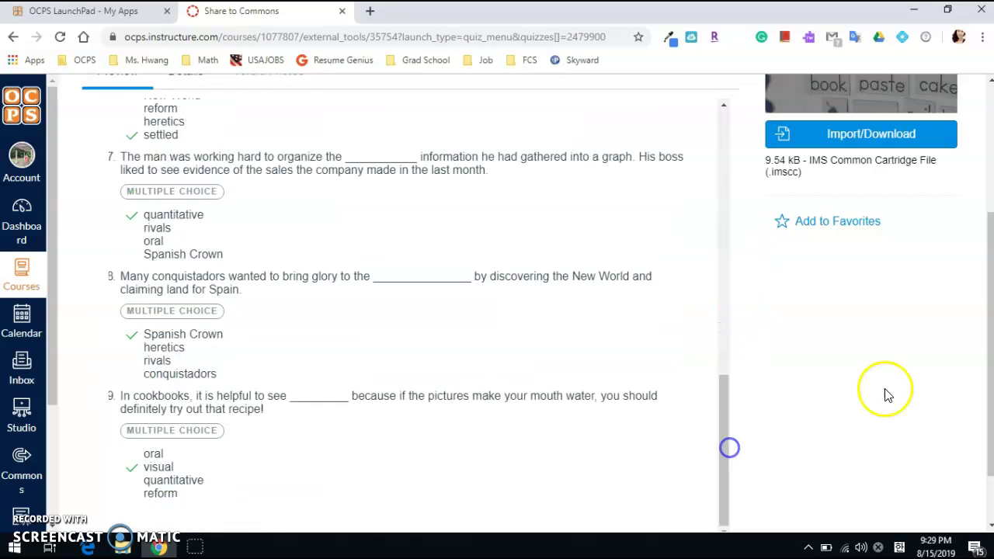
{"action": "scroll", "coordinate": [846, 392], "scroll_direction": "up", "scroll_amount": 3}
Check the quiz's author and Grade 4 sharing details, then review the preview again
{"action": "left_click", "coordinate": [186, 290]}
{"action": "scroll", "coordinate": [410, 299], "scroll_direction": "down", "scroll_amount": 3}
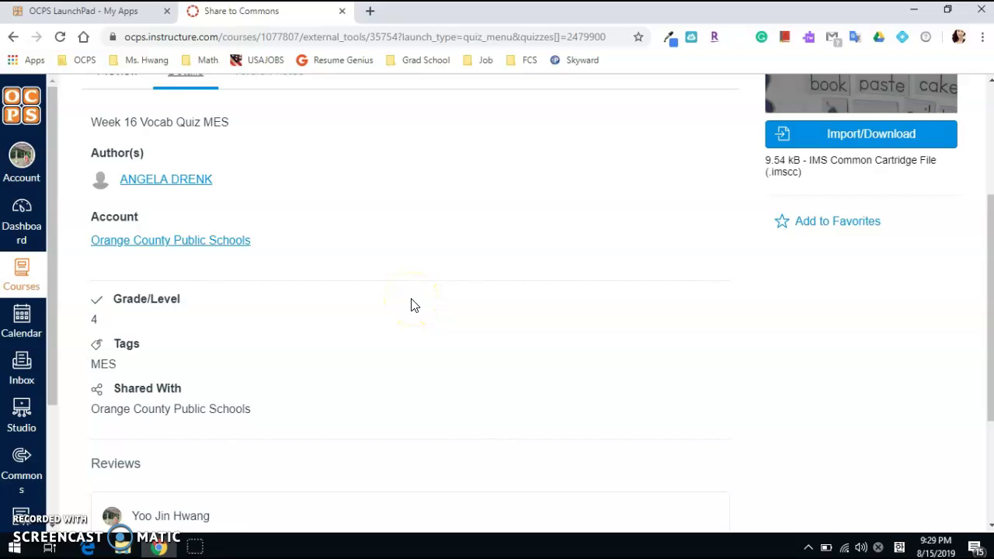
{"action": "scroll", "coordinate": [411, 302], "scroll_direction": "down", "scroll_amount": 2}
{"action": "scroll", "coordinate": [414, 299], "scroll_direction": "up", "scroll_amount": 5}
{"action": "left_click", "coordinate": [112, 305]}
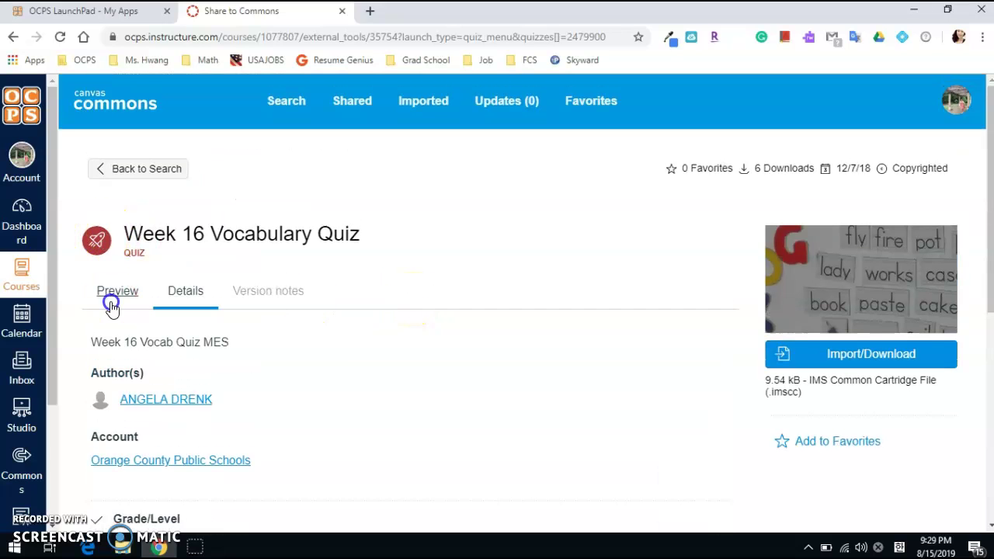
{"action": "scroll", "coordinate": [621, 333], "scroll_direction": "down", "scroll_amount": 2}
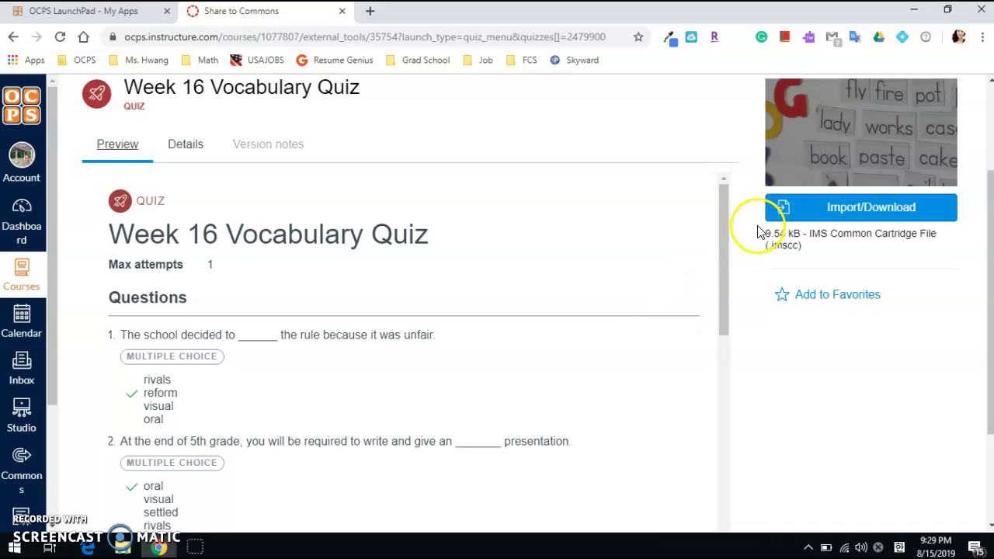
{"action": "left_click_drag", "start_coordinate": [723, 238], "coordinate": [709, 452]}
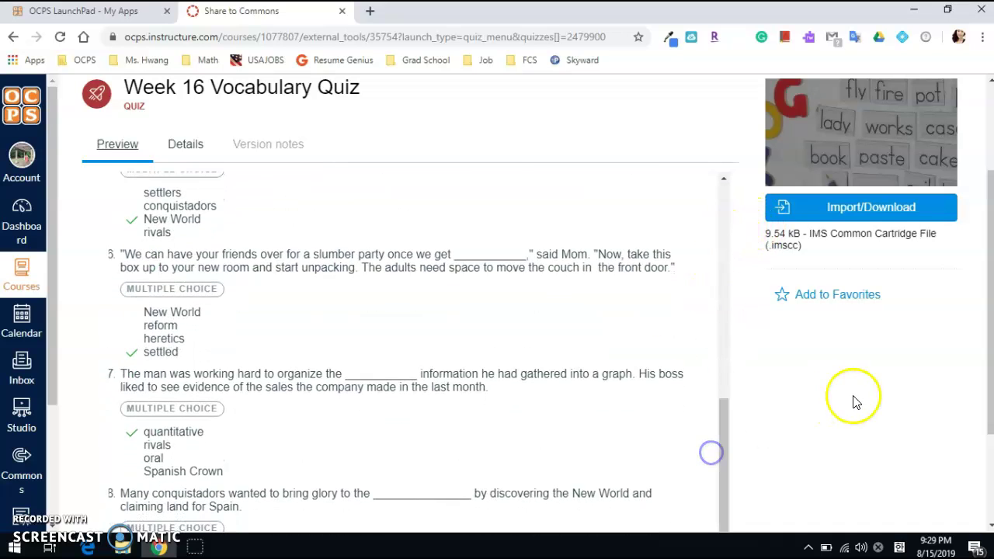
{"action": "scroll", "coordinate": [853, 401], "scroll_direction": "up", "scroll_amount": 2}
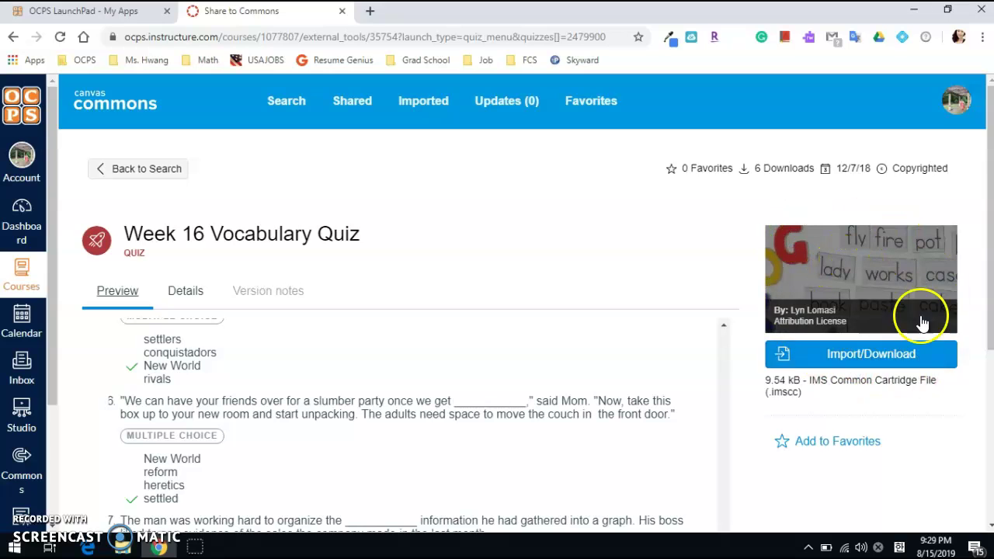
Import the Week 16 Vocabulary Quiz into Language Arts-Grade Three and return to the Dashboard
{"action": "left_click", "coordinate": [895, 365]}
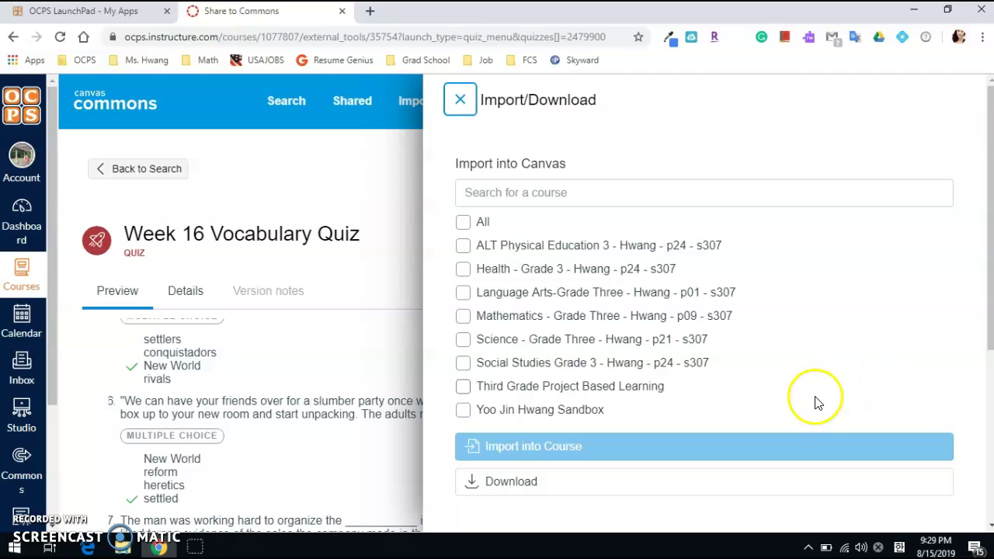
{"action": "left_click", "coordinate": [462, 295]}
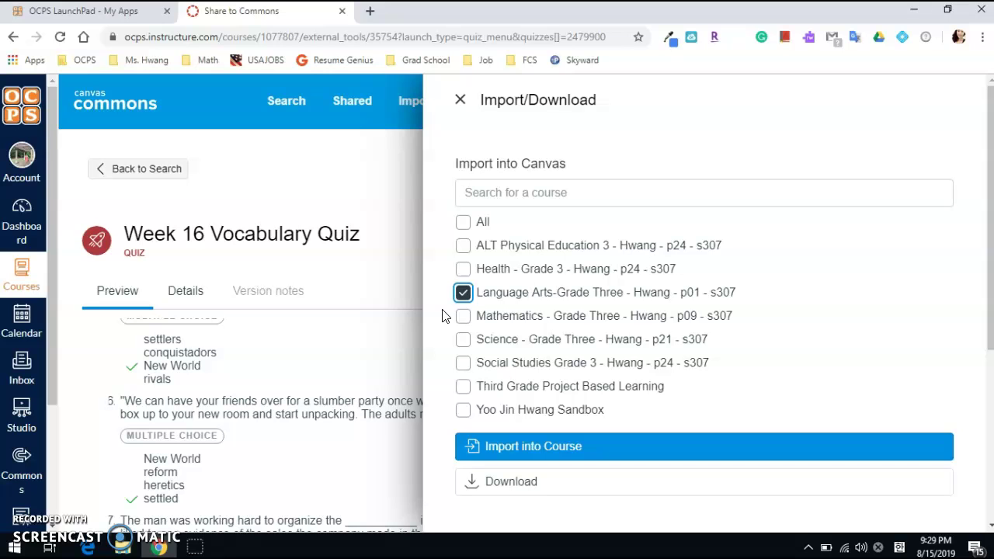
{"action": "left_click", "coordinate": [554, 449]}
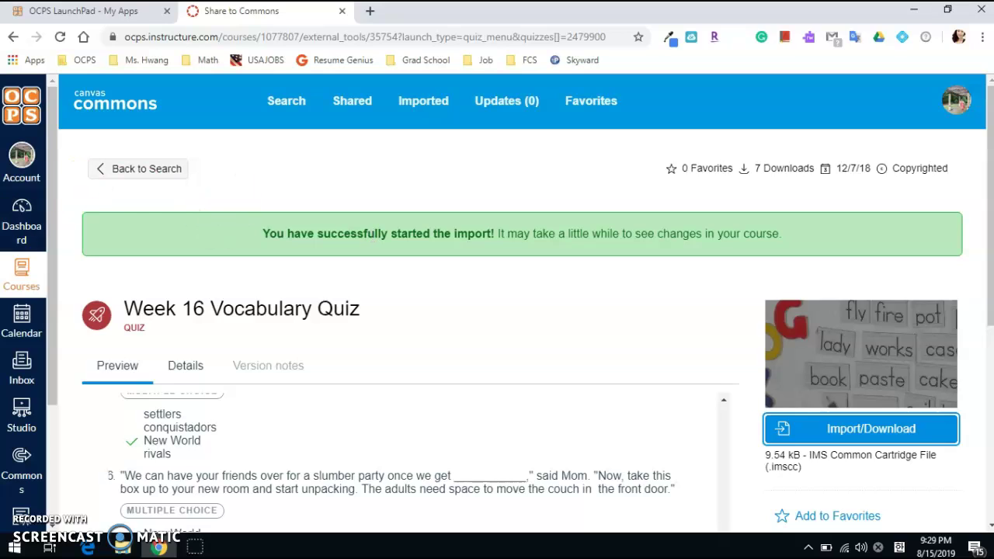
{"action": "left_click", "coordinate": [12, 242]}
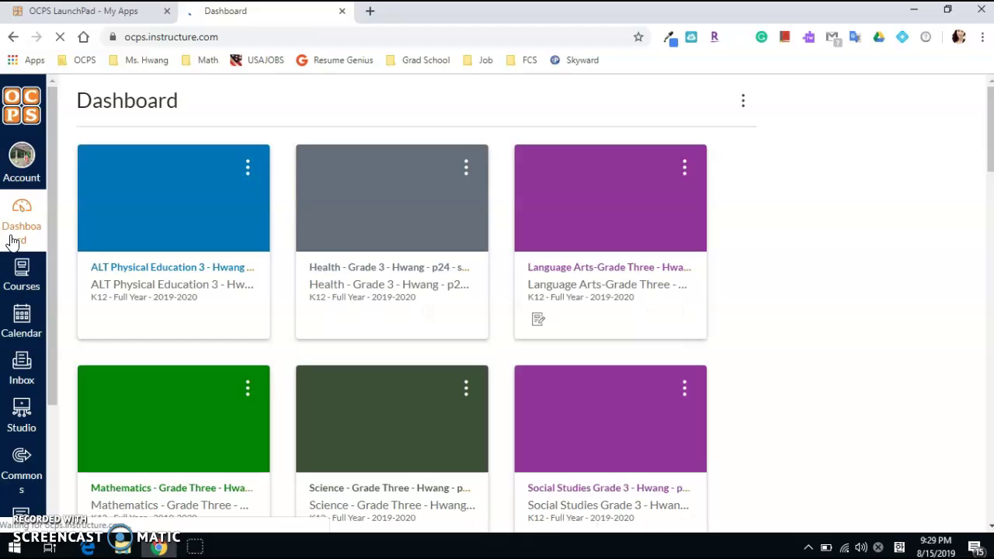
Open the Language Arts-Grade Three Quizzes list and check the imported Week 16 Vocabulary Quiz
{"action": "left_click", "coordinate": [619, 273]}
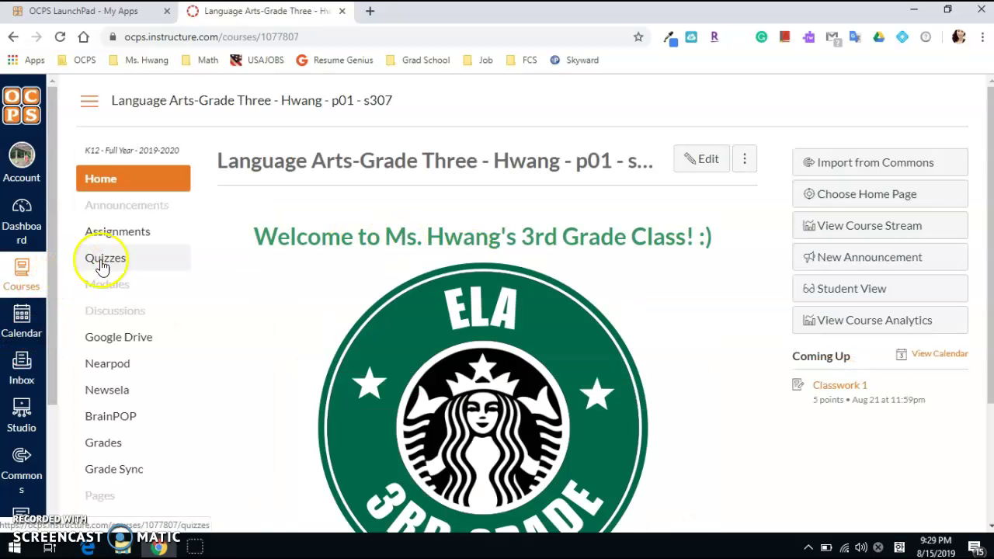
{"action": "left_click", "coordinate": [108, 260]}
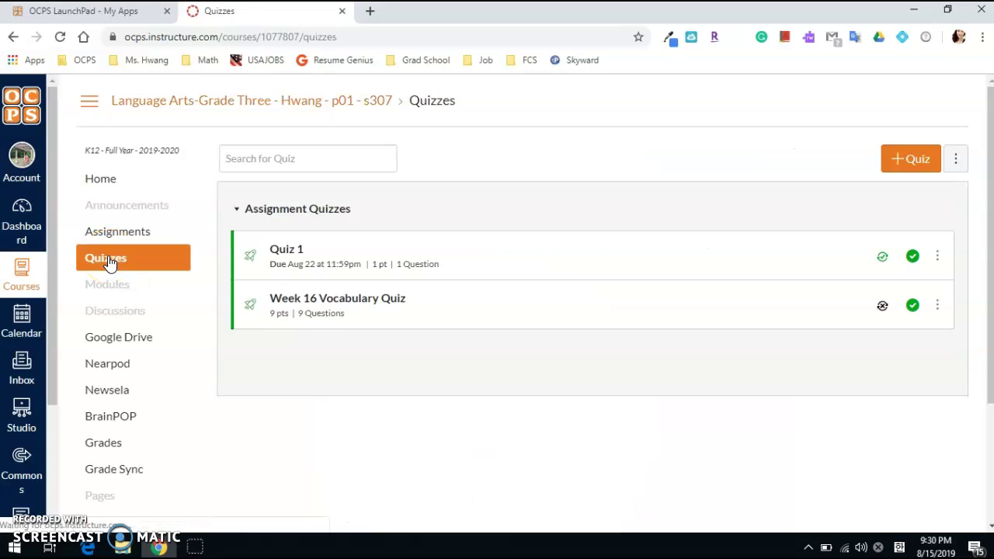
{"action": "left_click", "coordinate": [262, 315]}
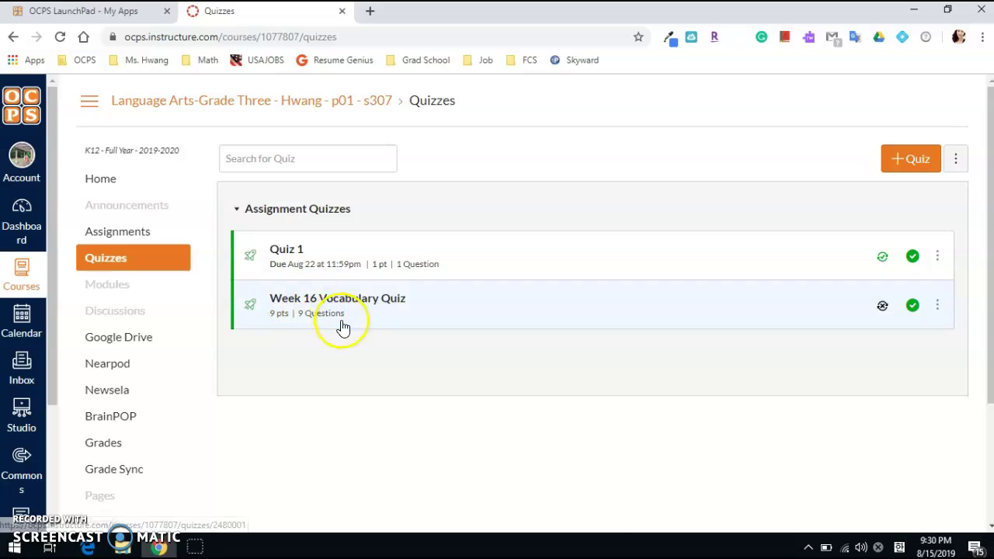